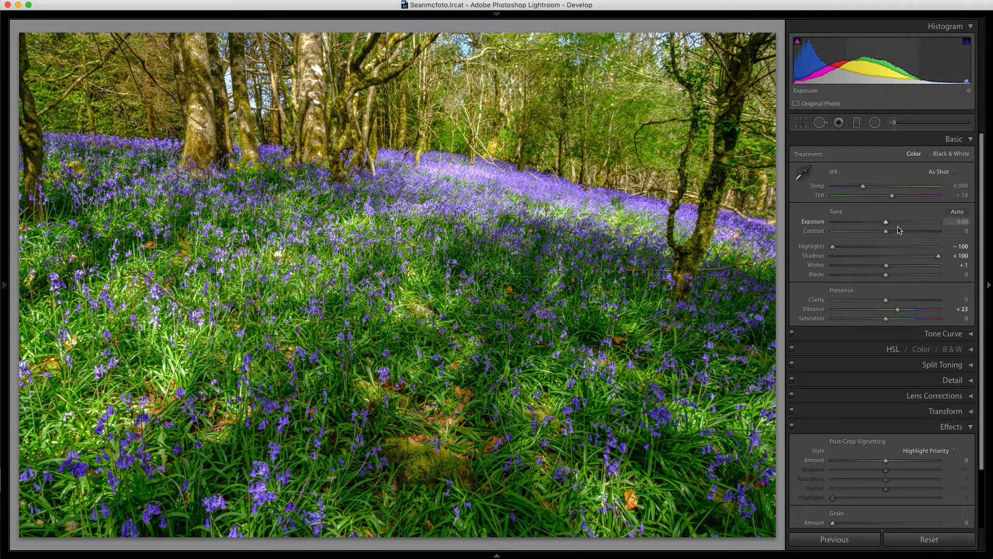
# Try a Contrast of +97 on the bluebell woodland photo, then reset Contrast to 0
pyautogui.moveTo(886, 233); pyautogui.dragTo(939, 228)
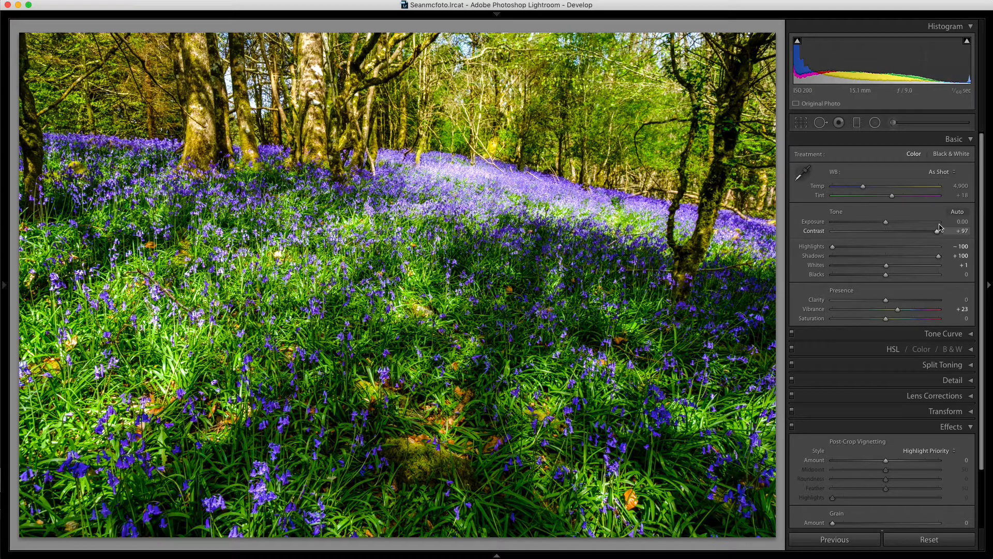
pyautogui.moveTo(940, 227); pyautogui.dragTo(938, 228)
pyautogui.doubleClick(814, 231)
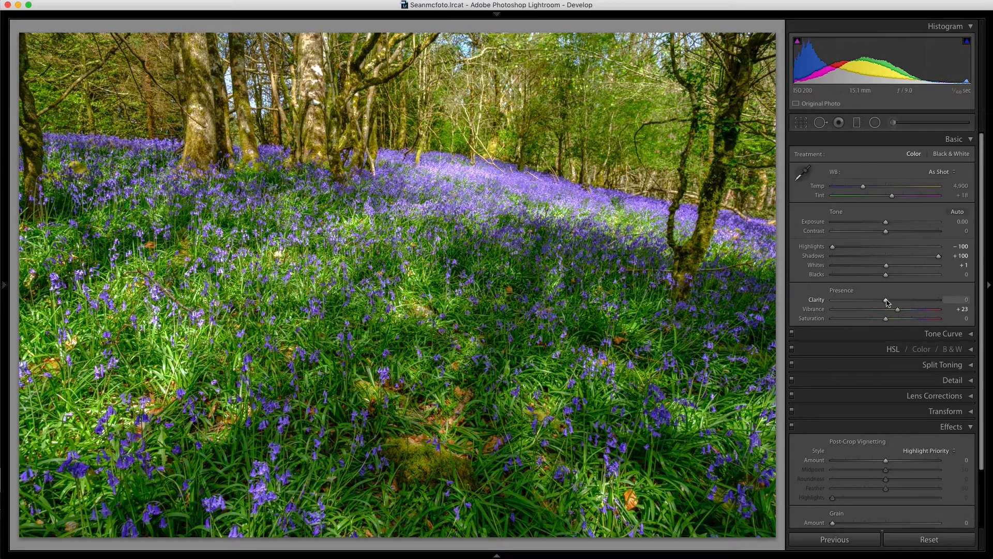
# Try Clarity settings of +52, +62, -61 and -100 on the bluebell photo, then reset Clarity to 0
pyautogui.moveTo(887, 302); pyautogui.dragTo(913, 304)
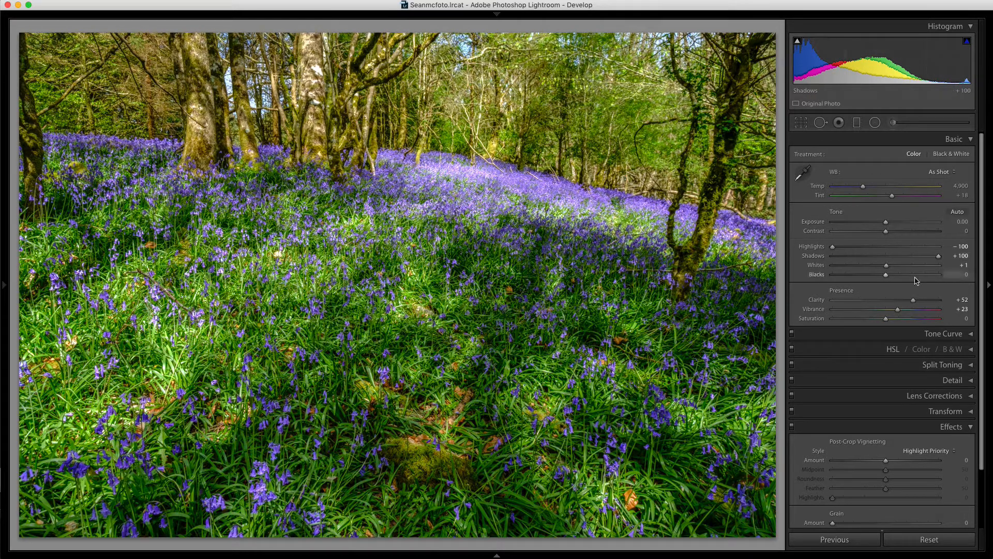
pyautogui.moveTo(913, 300); pyautogui.dragTo(919, 301)
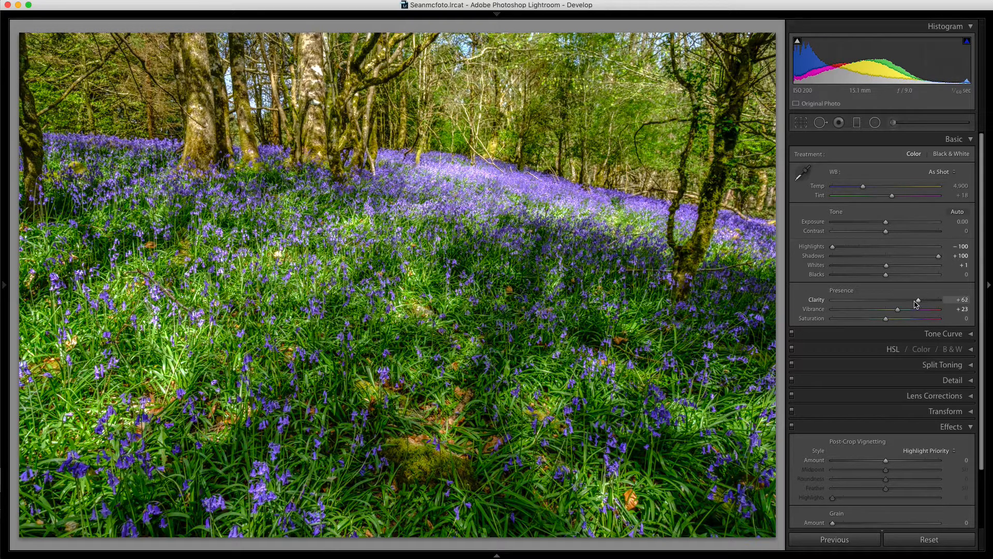
pyautogui.moveTo(916, 304); pyautogui.dragTo(855, 304)
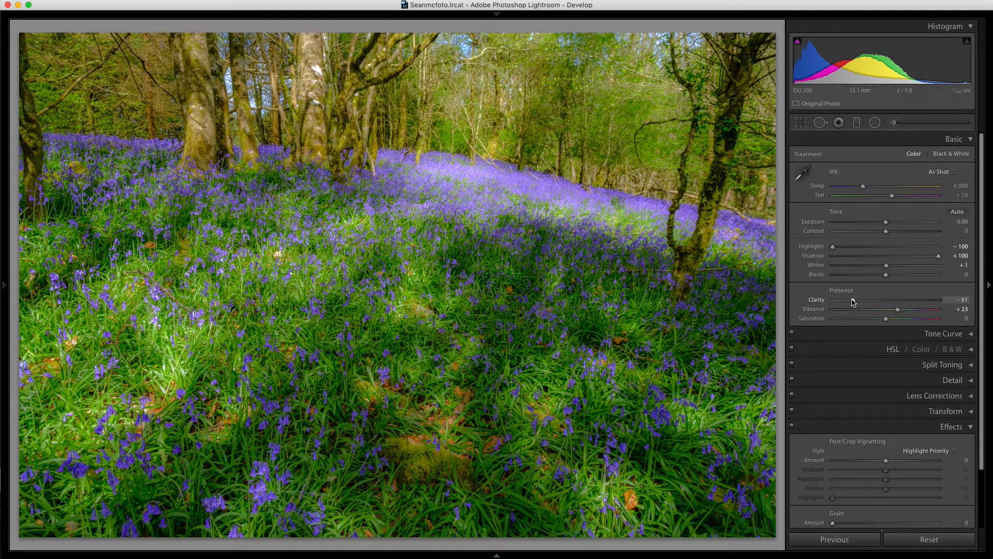
pyautogui.moveTo(850, 300); pyautogui.dragTo(835, 303)
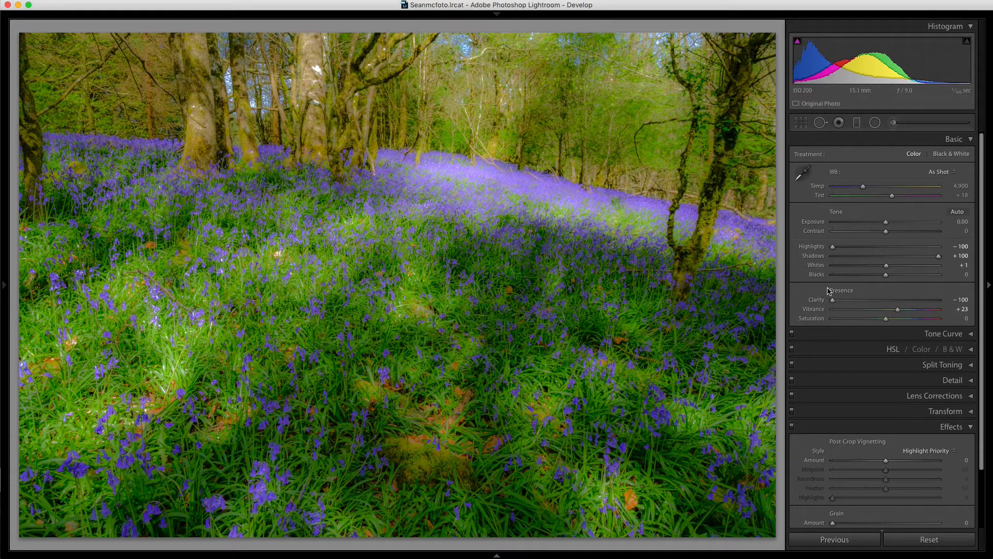
pyautogui.doubleClick(817, 303)
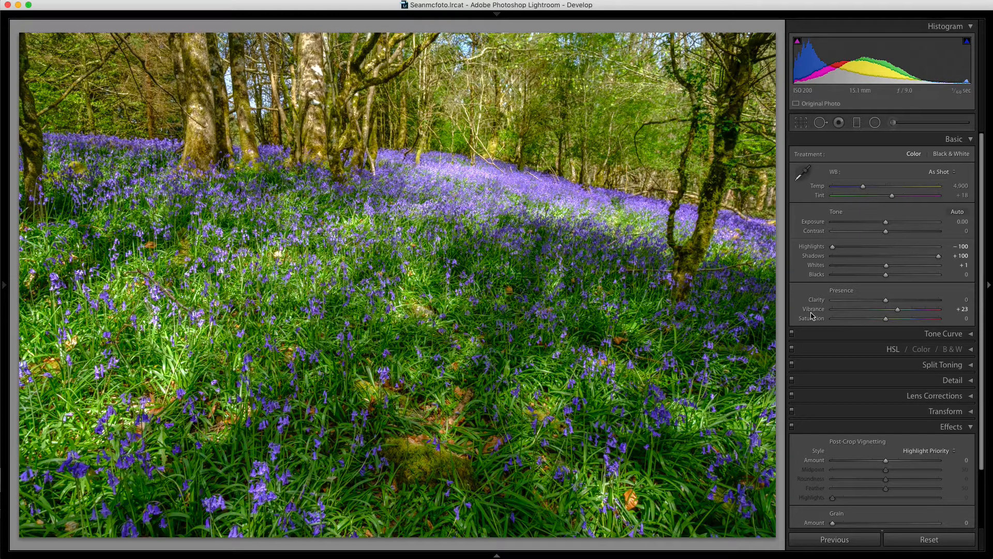
# Go to the dark profile portrait and test its Clarity at +64, +52 and a lower setting
pyautogui.press('Right')
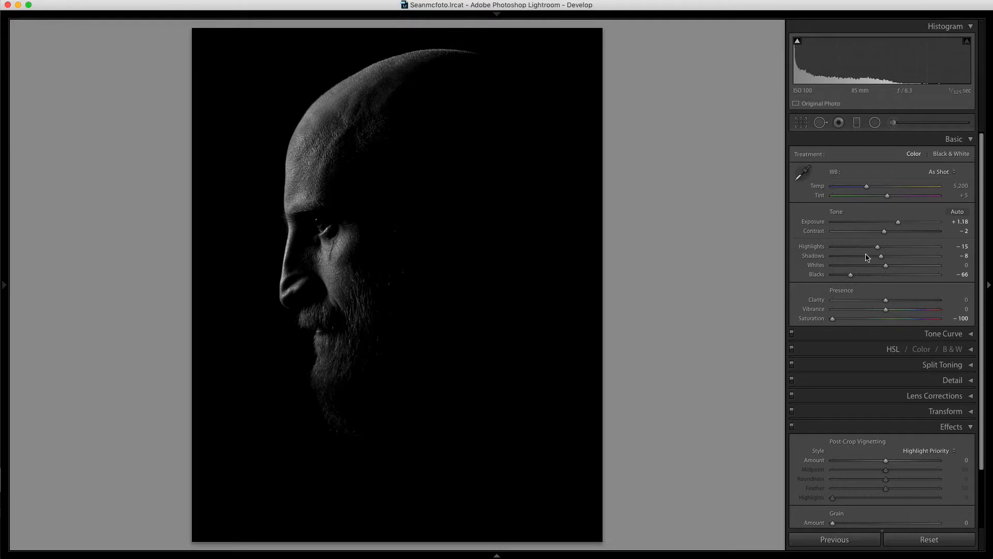
pyautogui.moveTo(886, 303); pyautogui.dragTo(921, 304)
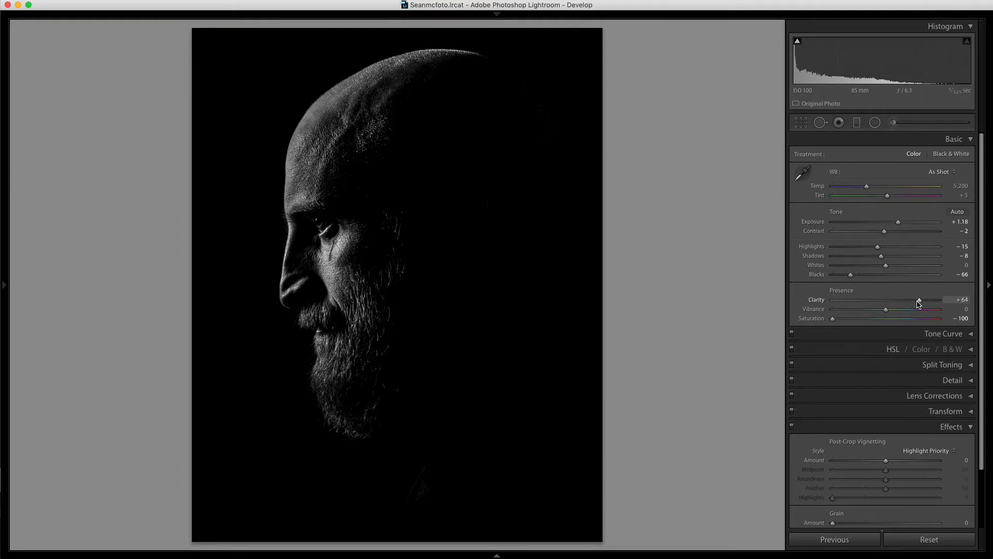
pyautogui.moveTo(918, 304); pyautogui.dragTo(914, 305)
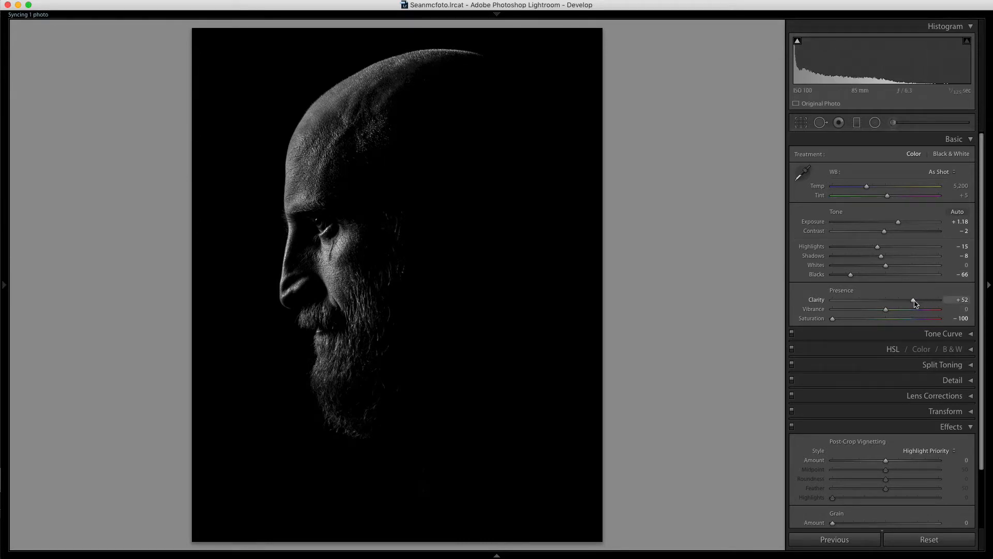
pyautogui.moveTo(914, 304); pyautogui.dragTo(841, 304)
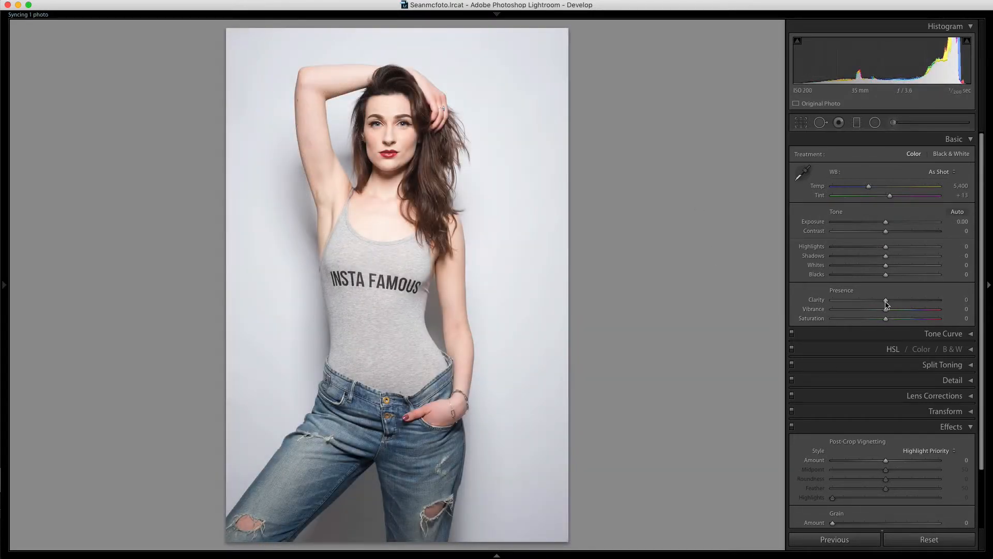
# Try Clarity at -45 and -100 on the whole photo of the woman, then reset it to 0
pyautogui.moveTo(889, 302); pyautogui.dragTo(868, 303)
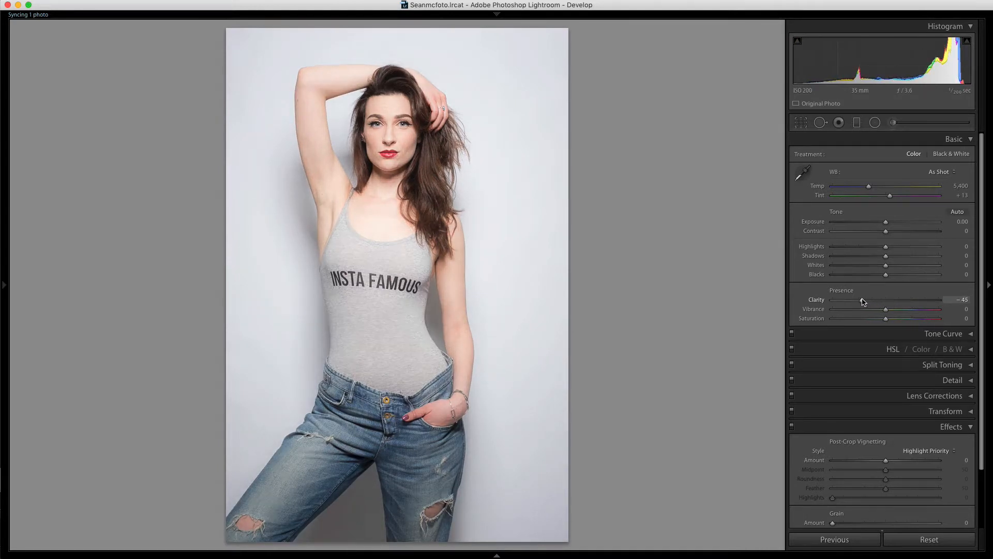
pyautogui.moveTo(859, 303); pyautogui.dragTo(833, 305)
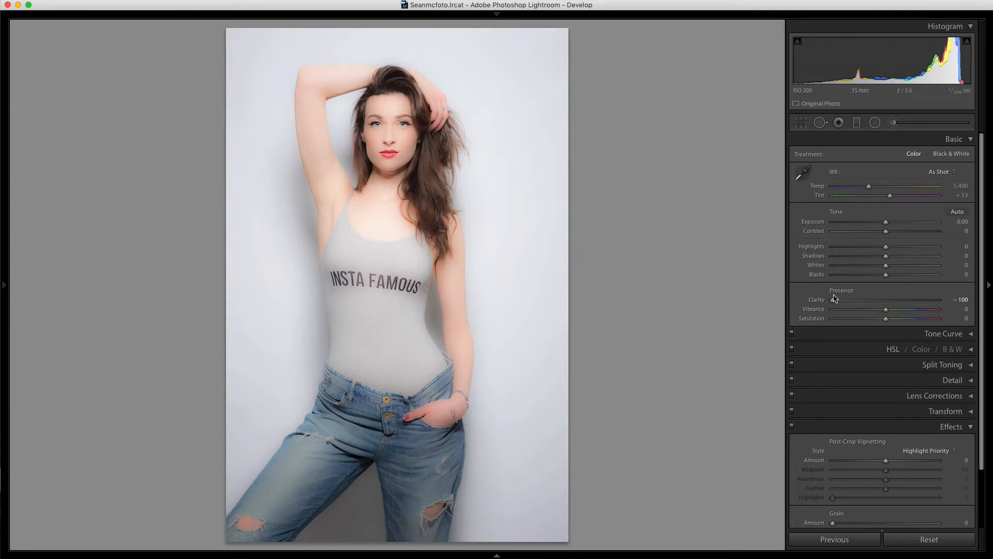
pyautogui.doubleClick(816, 302)
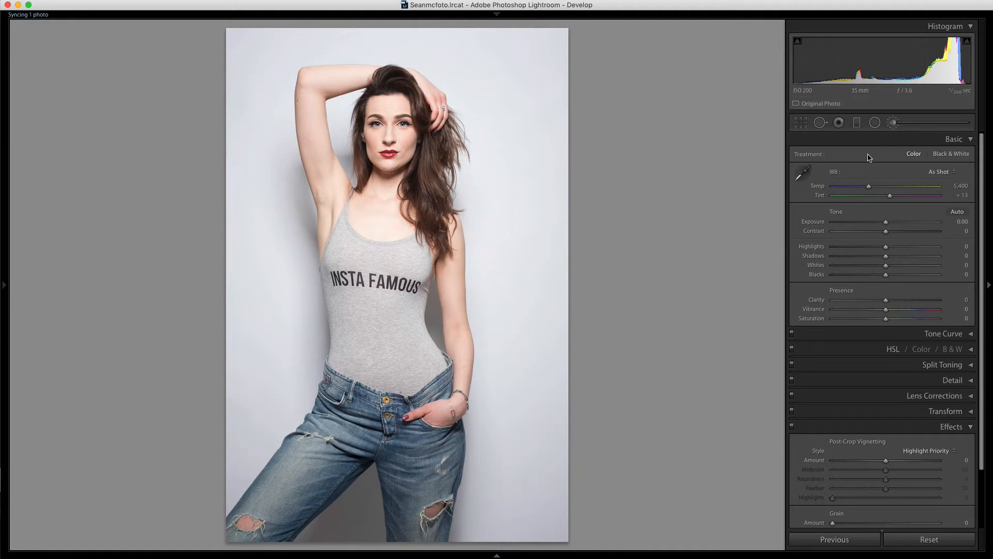
# Apply the Soften Skin preset with the Adjustment Brush and paint it over the woman's face at size 13
pyautogui.press('k')
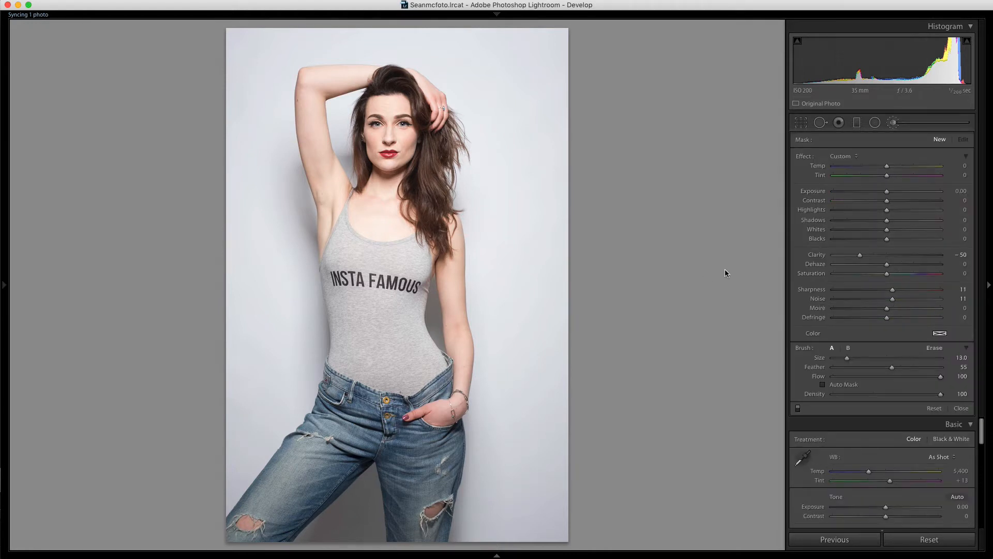
pyautogui.click(841, 156)
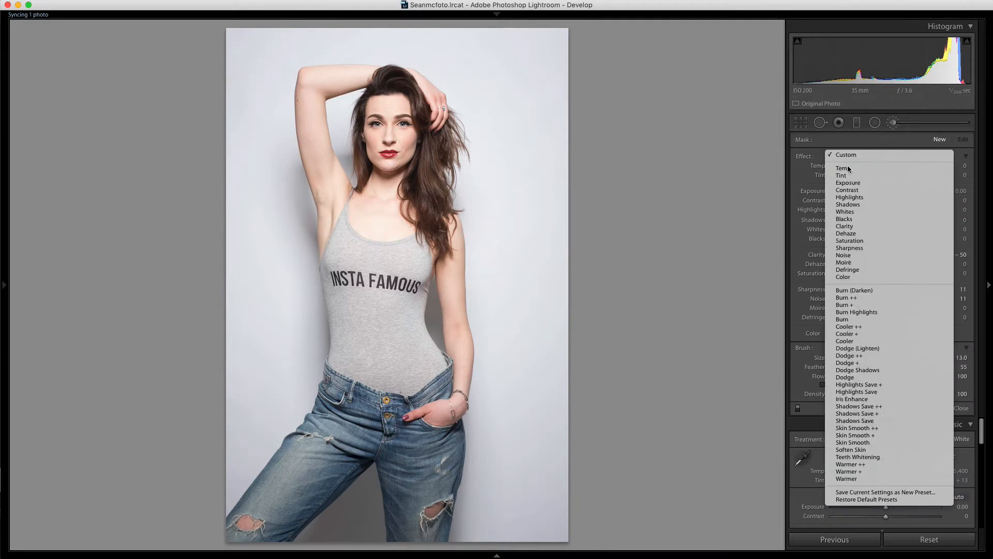
pyautogui.click(863, 450)
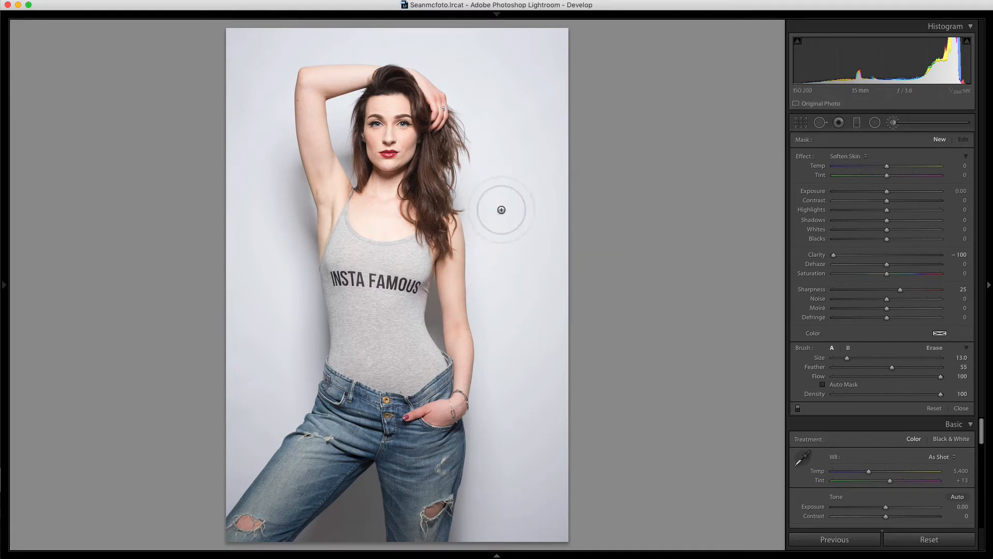
pyautogui.click(390, 120)
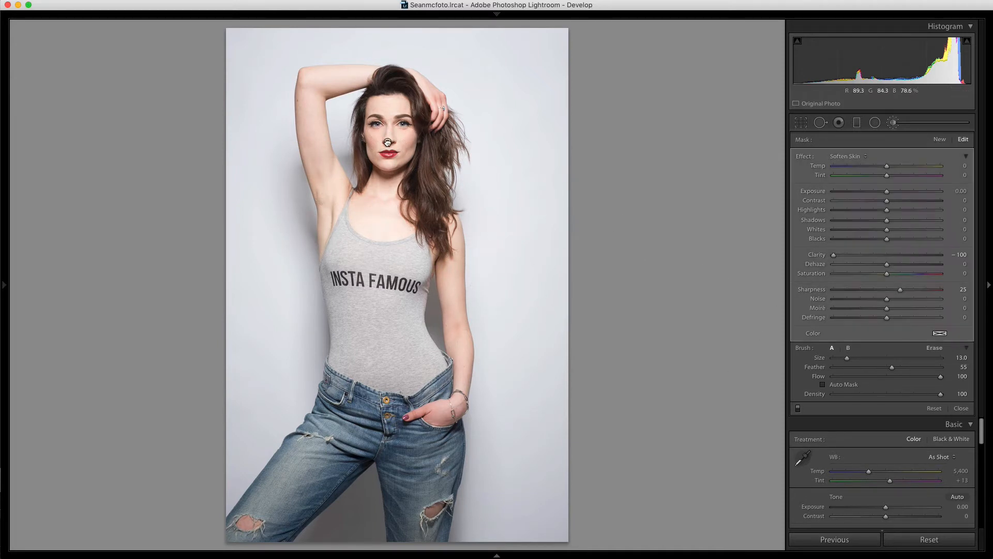
pyautogui.moveTo(385, 121); pyautogui.dragTo(390, 111)
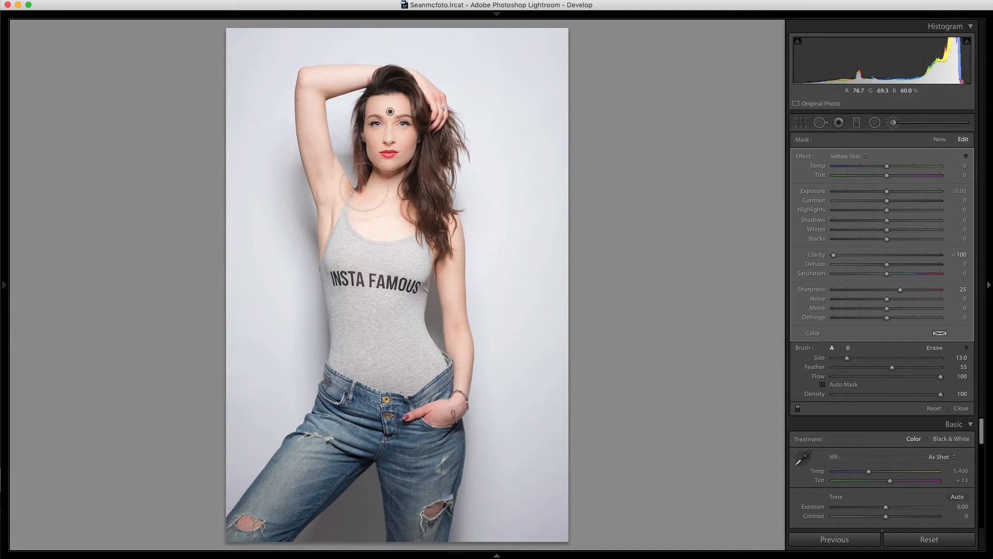
# Reduce the brush size to 6.0 and paint the skin softening along the woman's raised arm
pyautogui.press('[')
pyautogui.press('[')
pyautogui.press('[')
pyautogui.press('[')
pyautogui.press('[')
pyautogui.press('[')
pyautogui.press('[')
pyautogui.moveTo(328, 210); pyautogui.dragTo(310, 72)
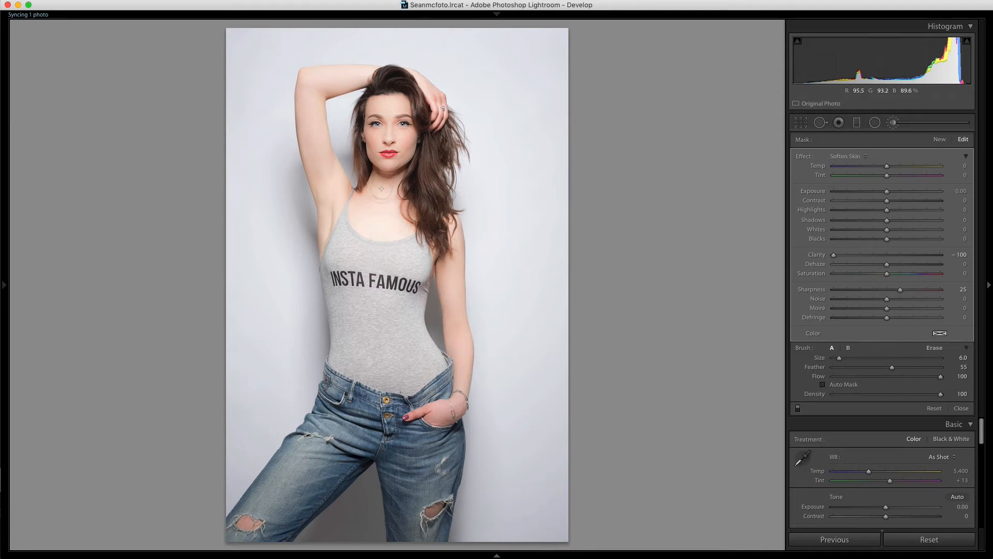
# Erase the skin softening from the eyes and lips using the Erase brush at size 2.0 and feather 100
pyautogui.press('alt')
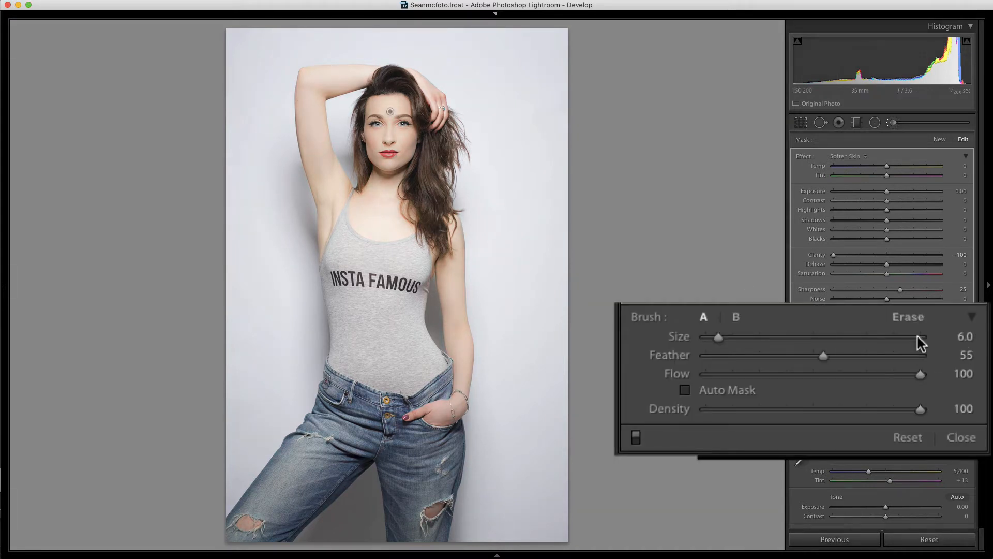
pyautogui.press('alt')
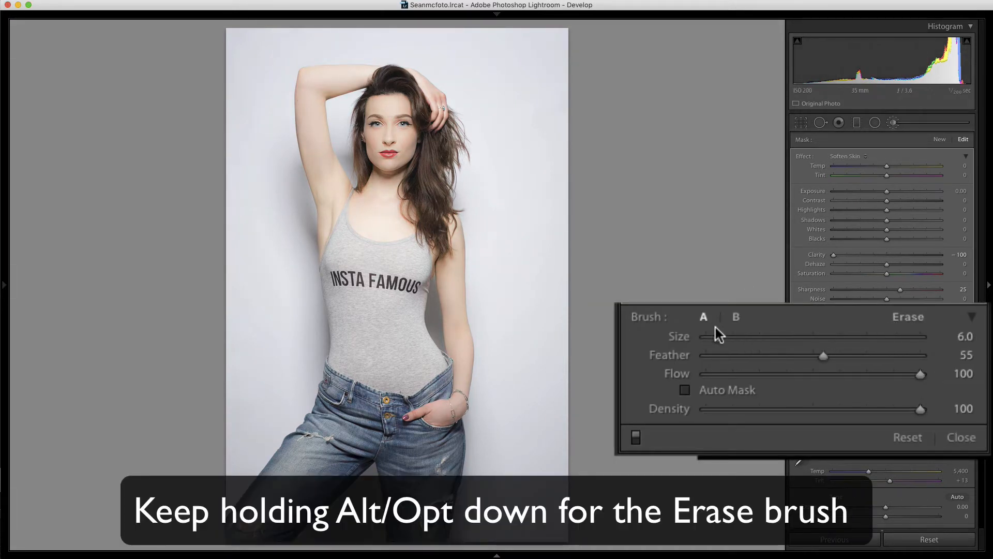
pyautogui.press('alt')
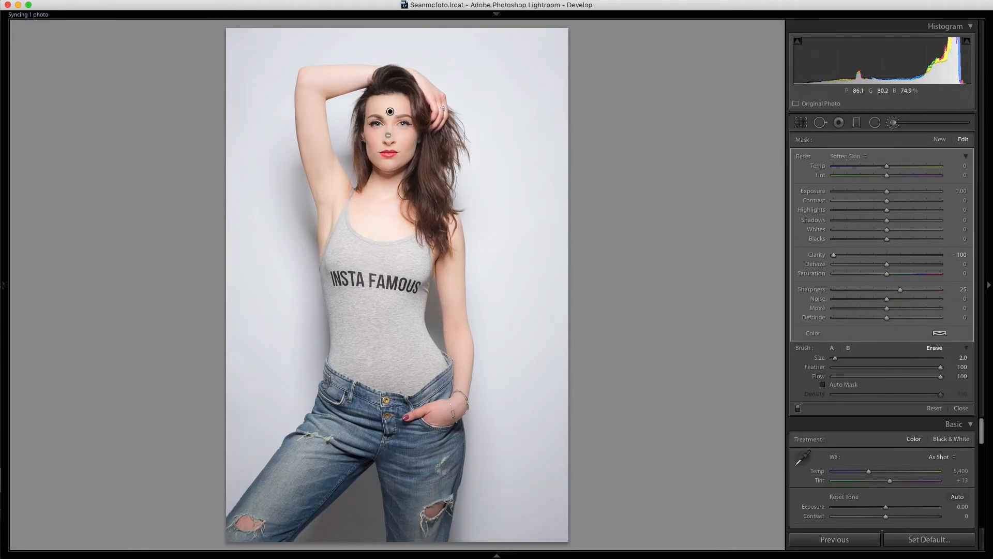
pyautogui.moveTo(400, 124)
pyautogui.mouseDown()
pyautogui.moveTo(404, 160)
pyautogui.moveTo(384, 143)
pyautogui.moveTo(395, 142)
pyautogui.moveTo(360, 145)
pyautogui.mouseUp()
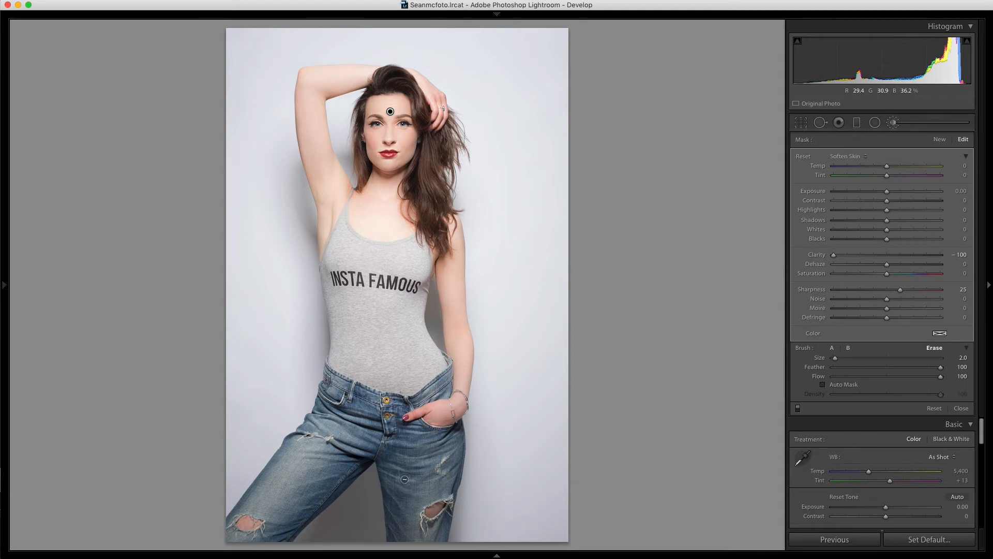
# Scale the skin adjustment back to Clarity -49 and Sharpness 12, and set its Noise to 12
pyautogui.press('alt')
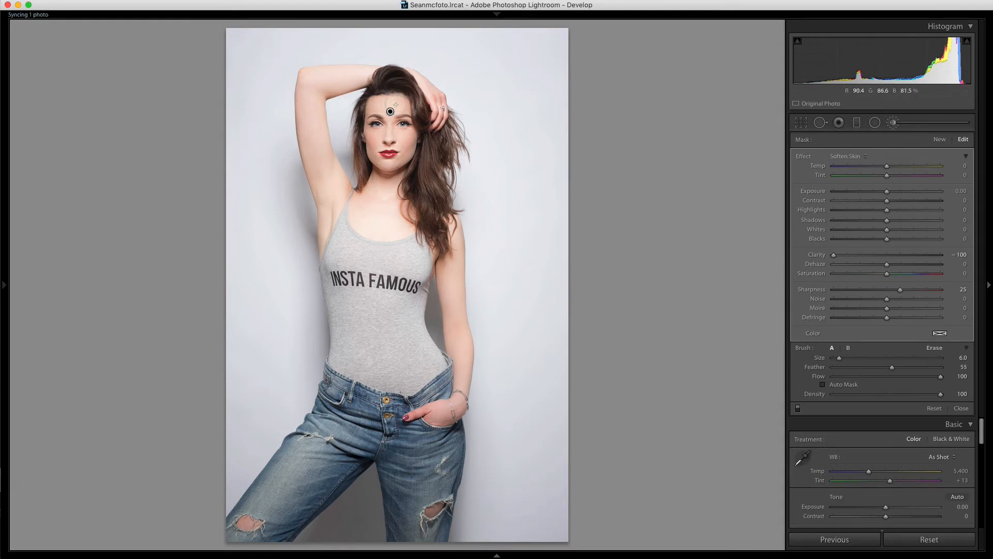
pyautogui.press('alt')
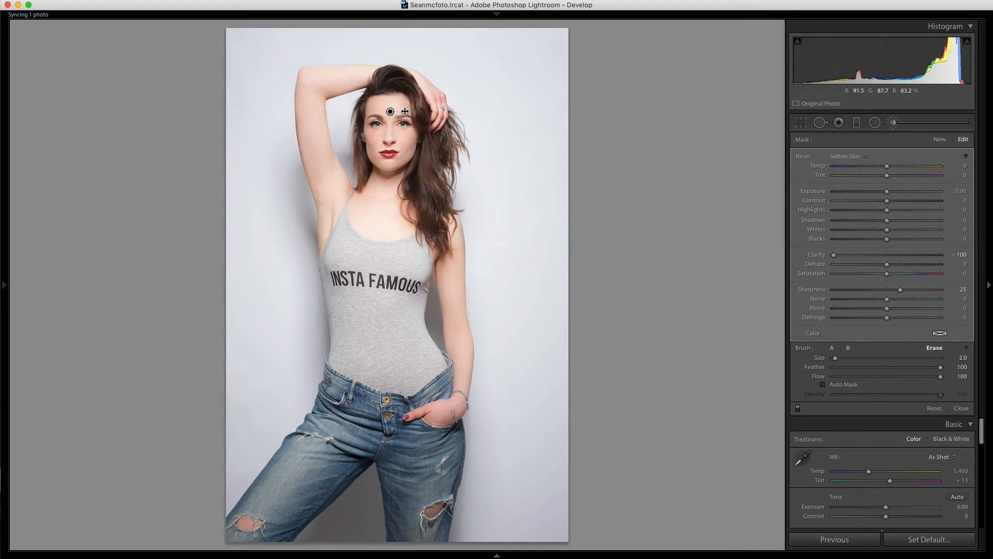
pyautogui.moveTo(405, 111); pyautogui.dragTo(323, 111)
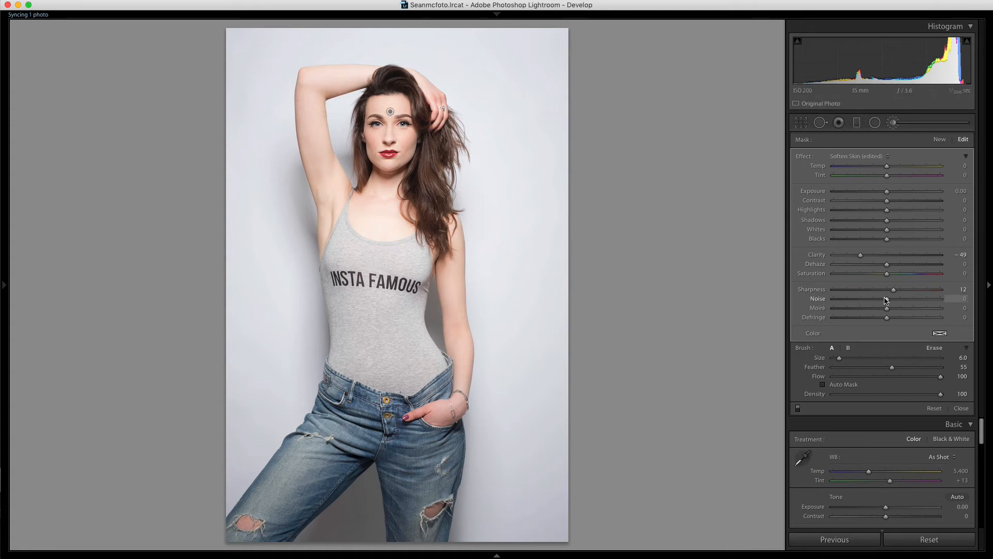
pyautogui.moveTo(886, 300); pyautogui.dragTo(895, 302)
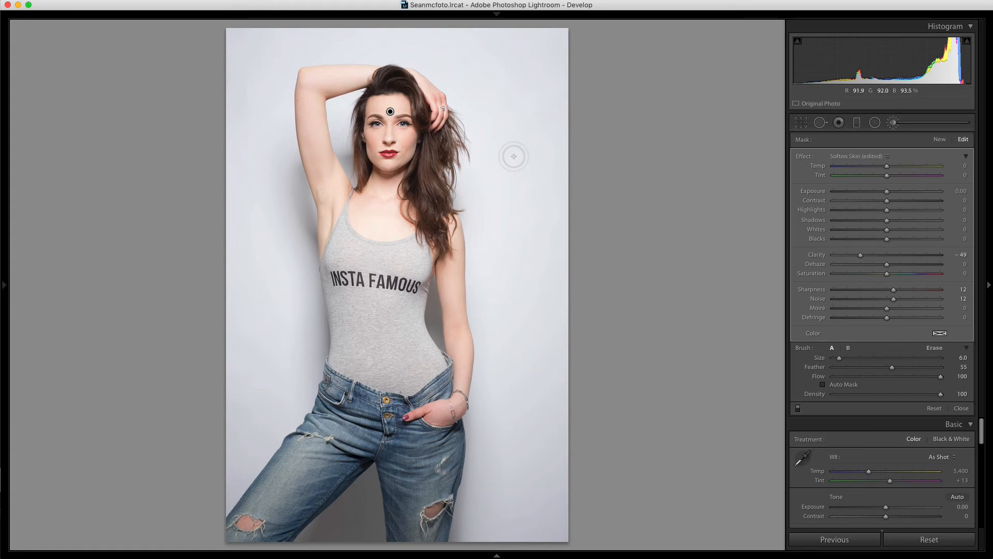
# Show the mask overlay and erase the spill from the hair and the background beside the raised arm
pyautogui.press('o')
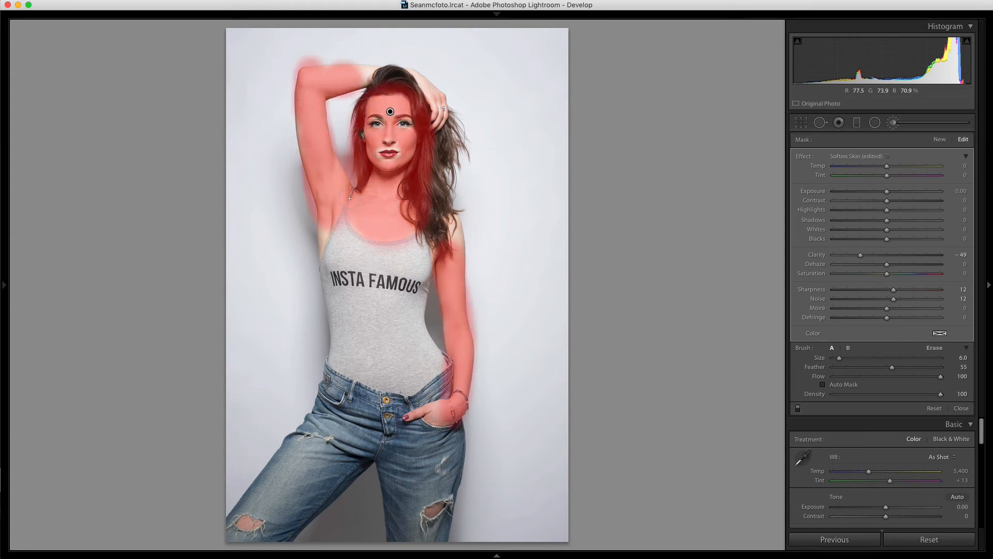
pyautogui.press('alt')
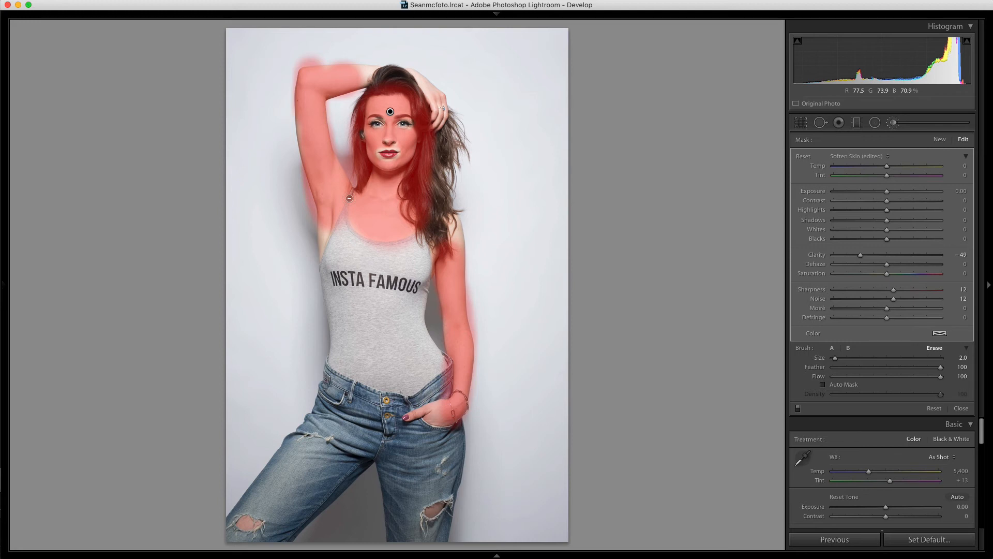
pyautogui.moveTo(308, 227)
pyautogui.mouseDown()
pyautogui.moveTo(297, 163)
pyautogui.moveTo(276, 209)
pyautogui.moveTo(339, 157)
pyautogui.moveTo(353, 179)
pyautogui.moveTo(342, 116)
pyautogui.moveTo(361, 180)
pyautogui.moveTo(358, 108)
pyautogui.moveTo(368, 89)
pyautogui.moveTo(399, 87)
pyautogui.moveTo(420, 103)
pyautogui.moveTo(421, 123)
pyautogui.moveTo(422, 110)
pyautogui.moveTo(416, 195)
pyautogui.moveTo(421, 224)
pyautogui.moveTo(433, 212)
pyautogui.moveTo(444, 249)
pyautogui.moveTo(422, 160)
pyautogui.moveTo(429, 177)
pyautogui.moveTo(415, 199)
pyautogui.moveTo(430, 102)
pyautogui.moveTo(434, 145)
pyautogui.moveTo(422, 94)
pyautogui.moveTo(416, 101)
pyautogui.moveTo(392, 80)
pyautogui.moveTo(363, 75)
pyautogui.moveTo(409, 58)
pyautogui.moveTo(350, 65)
pyautogui.moveTo(295, 55)
pyautogui.moveTo(271, 72)
pyautogui.moveTo(304, 65)
pyautogui.moveTo(284, 77)
pyautogui.mouseUp()
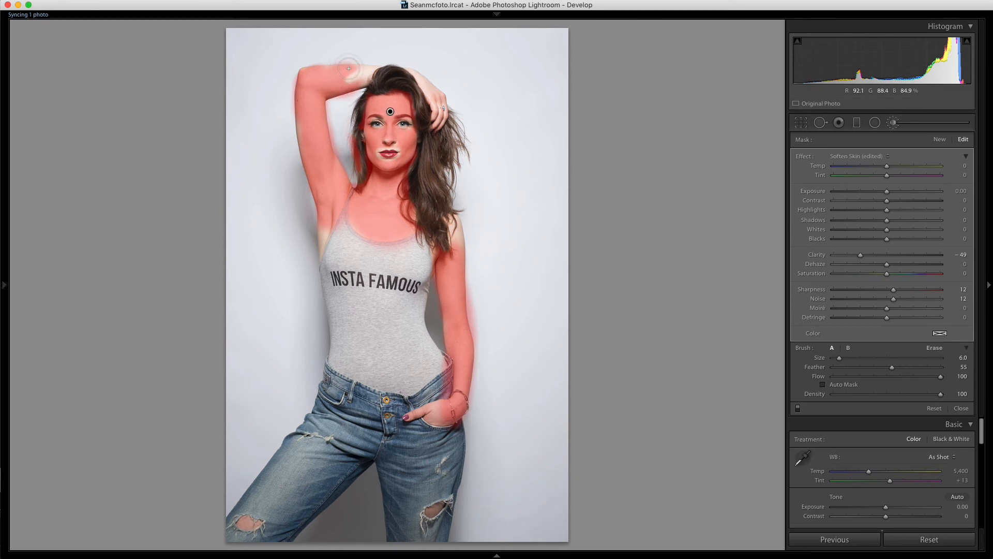
# Reduce the brush size to 3.0, paint the missed skin on the raised forearm, and hide the mask overlay
pyautogui.press('[')
pyautogui.press('[')
pyautogui.press('[')
pyautogui.press('[')
pyautogui.moveTo(345, 76)
pyautogui.mouseDown()
pyautogui.moveTo(372, 72)
pyautogui.moveTo(361, 75)
pyautogui.mouseUp()
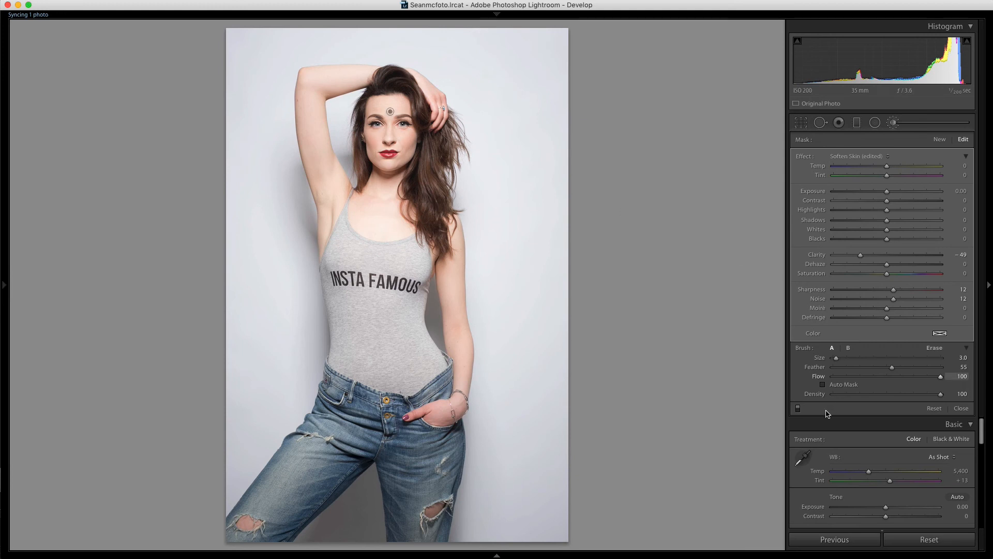
# Toggle the brush adjustment off and on to compare the skin before and after softening
pyautogui.click(798, 409)
pyautogui.click(797, 409)
pyautogui.click(798, 410)
pyautogui.click(798, 409)
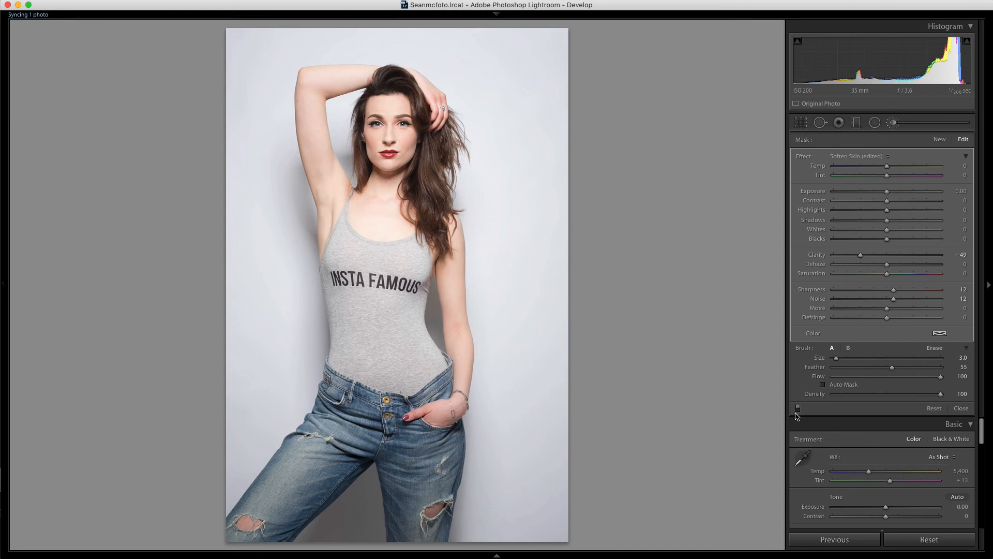